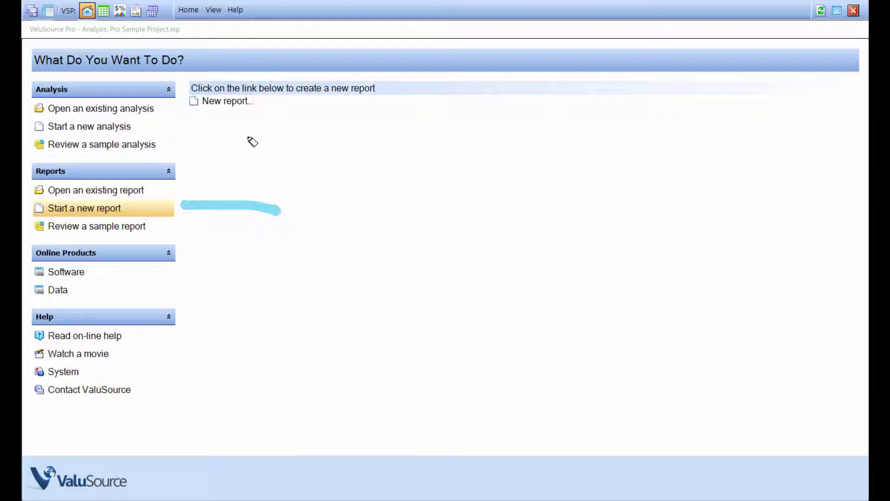
drag(238, 106, 310, 144)
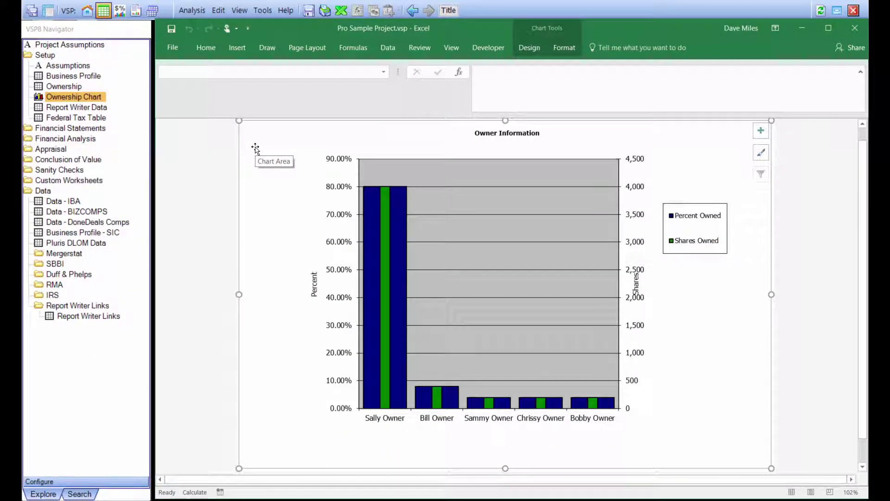
drag(268, 13, 272, 78)
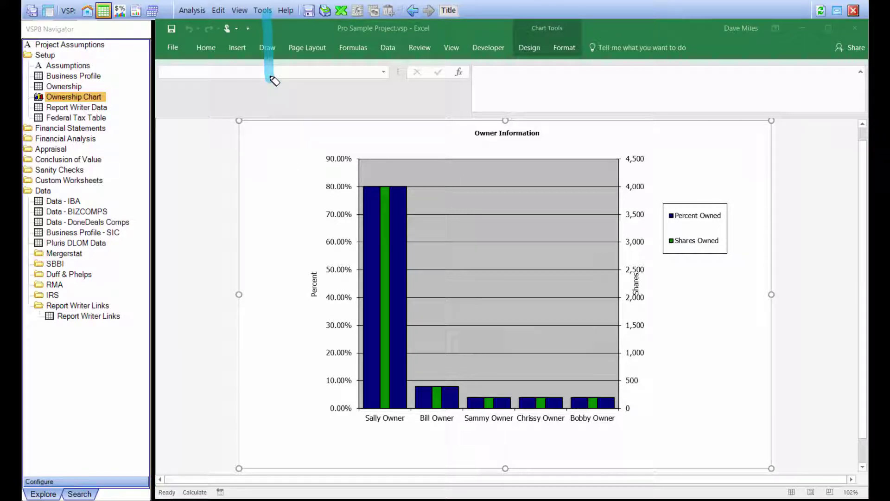
click(263, 10)
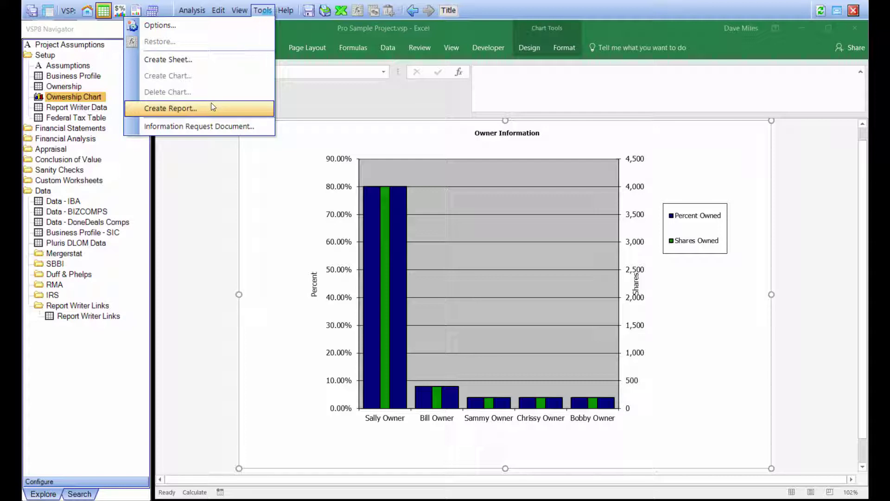
Start a new report in the report writer based on the BVRW 59-60 Template.vrt template.
click(136, 11)
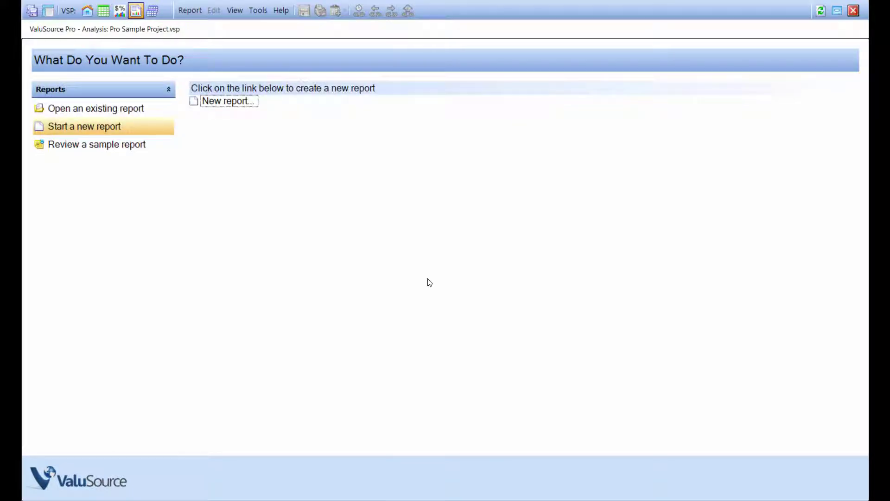
click(190, 10)
mouse_move(176, 24)
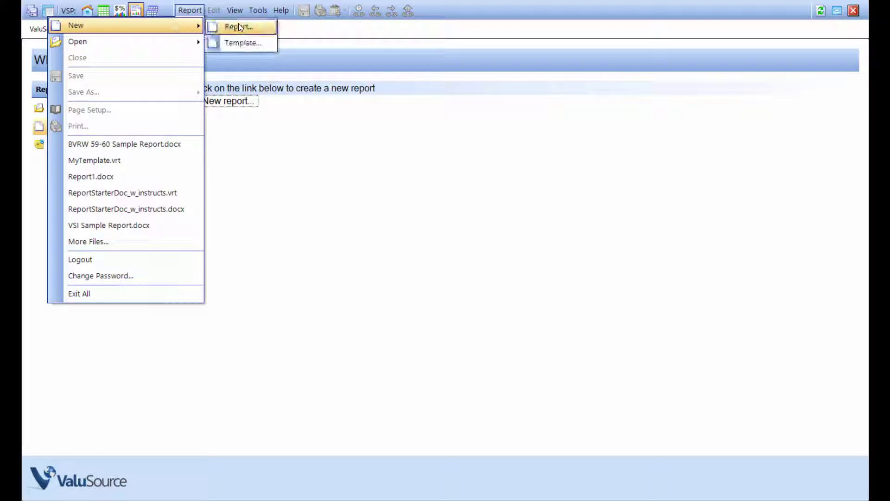
click(238, 26)
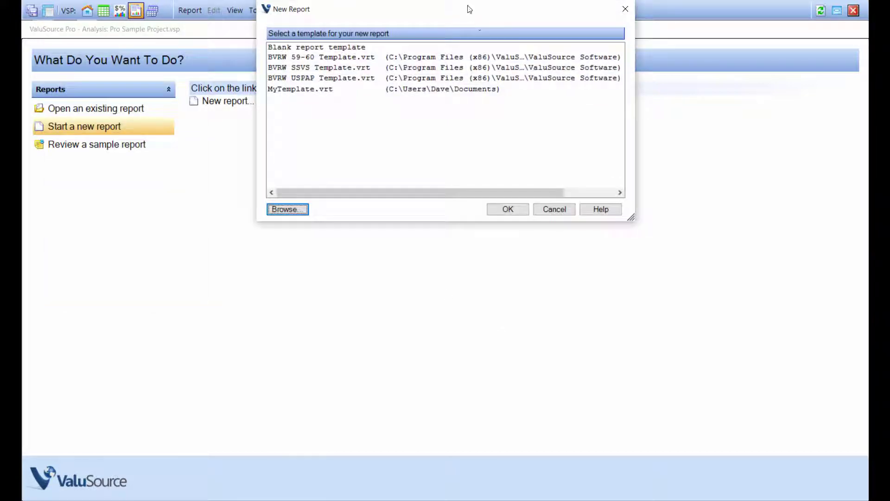
drag(469, 9, 429, 125)
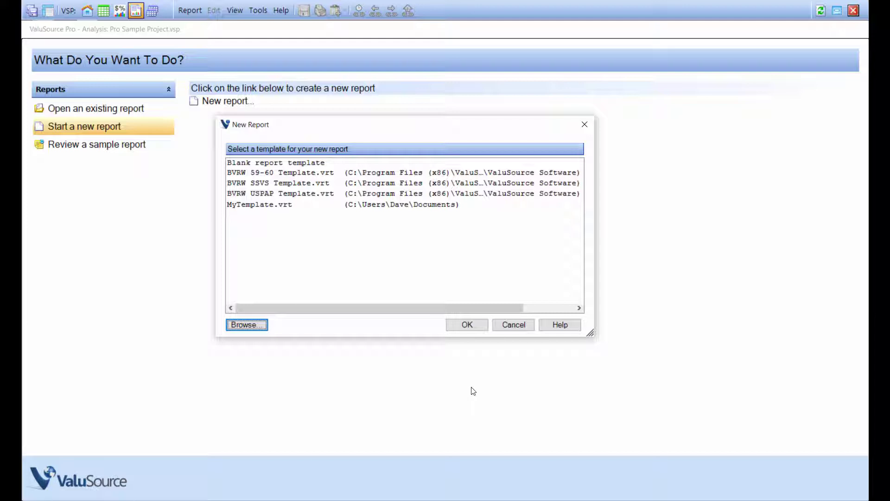
click(213, 176)
drag(212, 200, 227, 201)
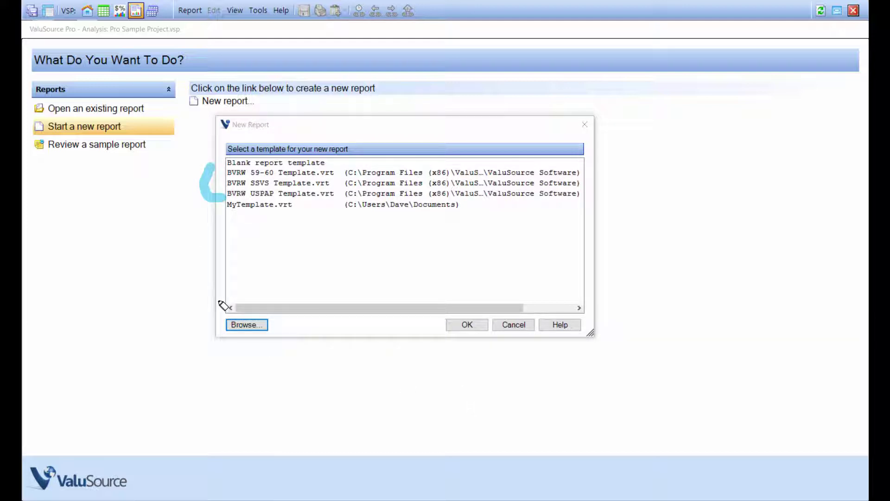
drag(244, 214, 346, 209)
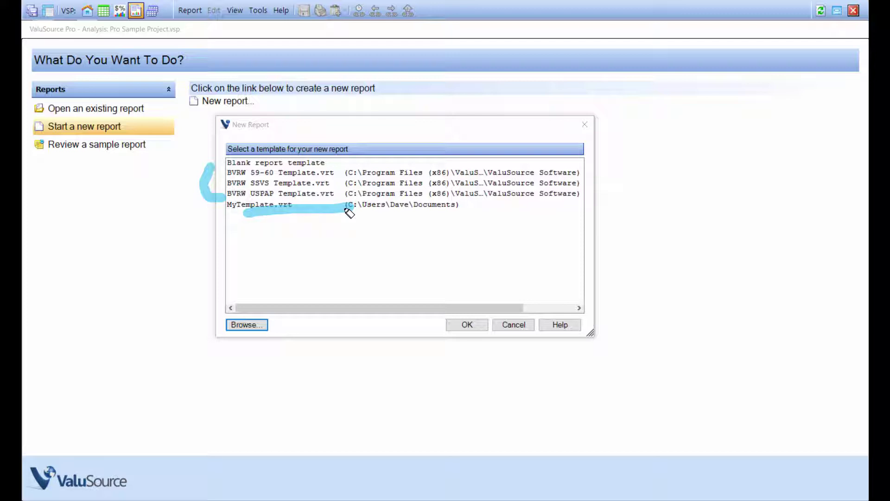
click(298, 176)
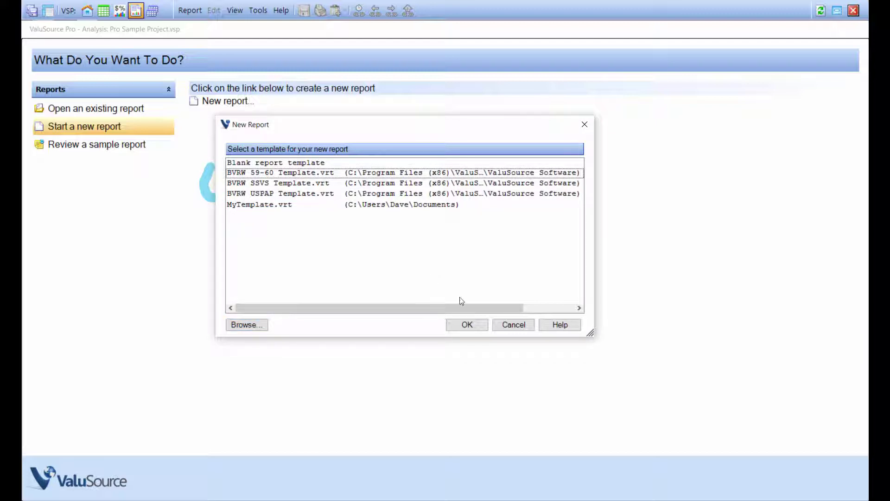
click(467, 325)
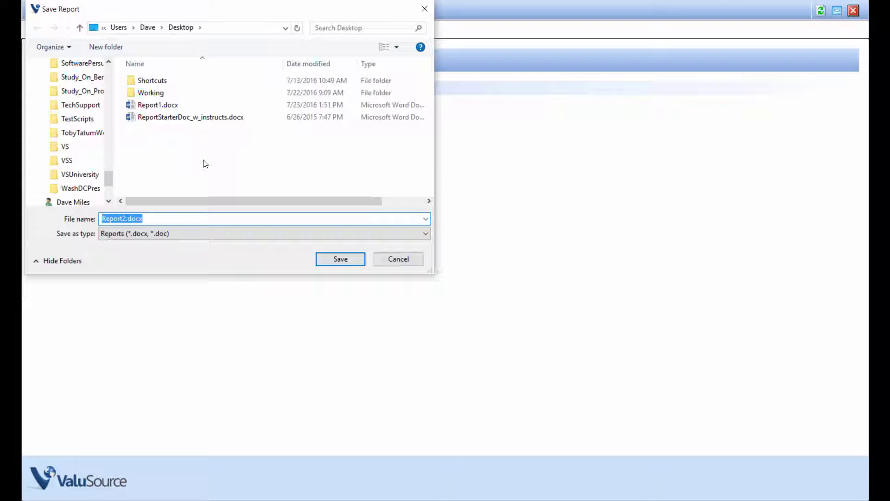
Save the new report to the Desktop under the file name ABC Plumbing Report.
drag(177, 220, 68, 213)
text(ABC Plumbing Report)
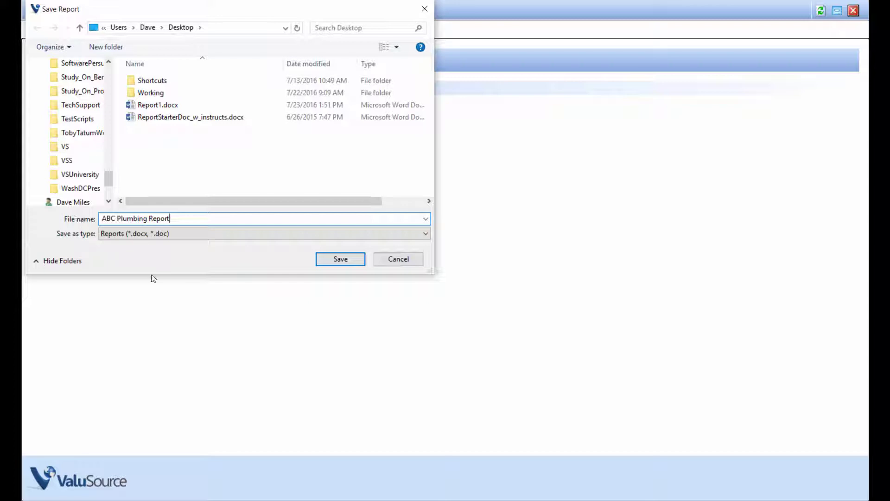
click(339, 259)
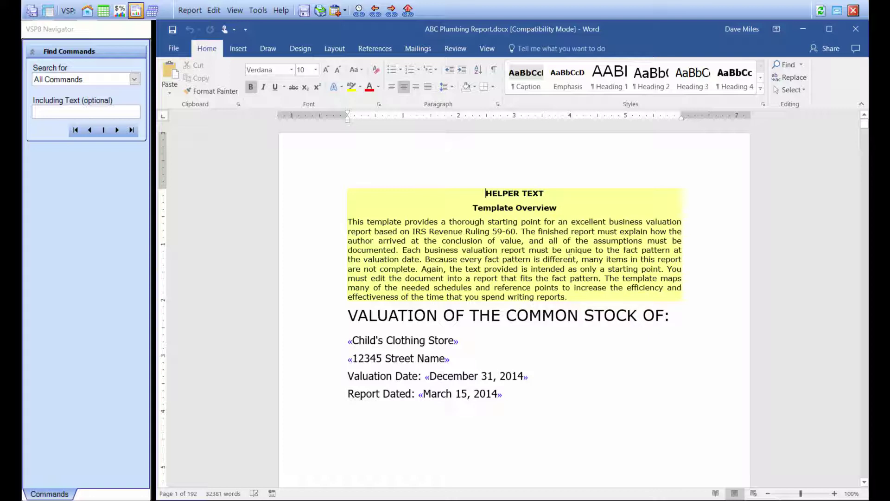
Examine the helper text and the linked company name, address and date fields on the report's first page.
drag(442, 223, 486, 241)
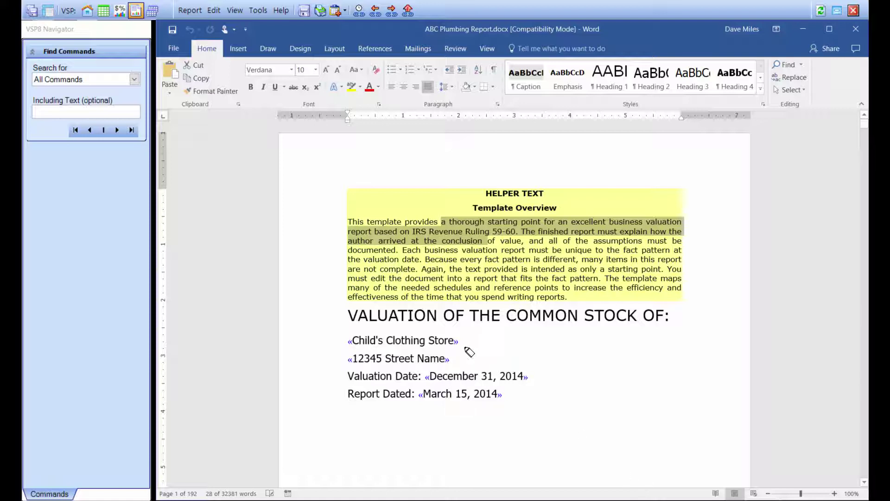
mouse_move(470, 352)
mouse_down()
mouse_move(459, 342)
mouse_move(483, 325)
mouse_up()
drag(342, 329, 362, 364)
drag(491, 386, 512, 399)
drag(441, 381, 522, 376)
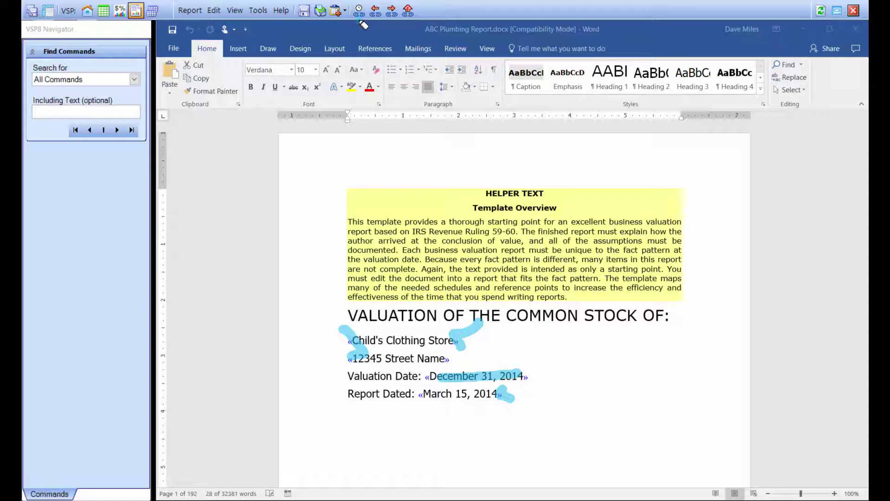
drag(360, 20, 363, 128)
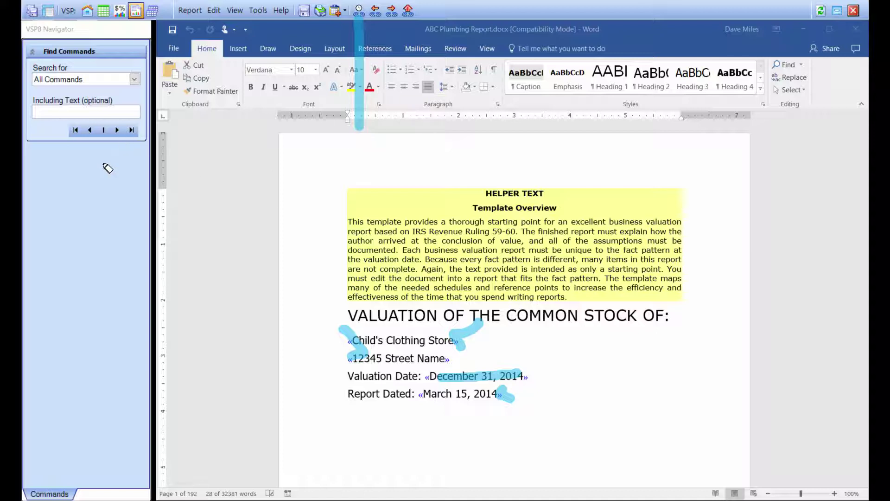
mouse_move(108, 168)
mouse_down()
mouse_move(89, 274)
mouse_move(88, 177)
mouse_up()
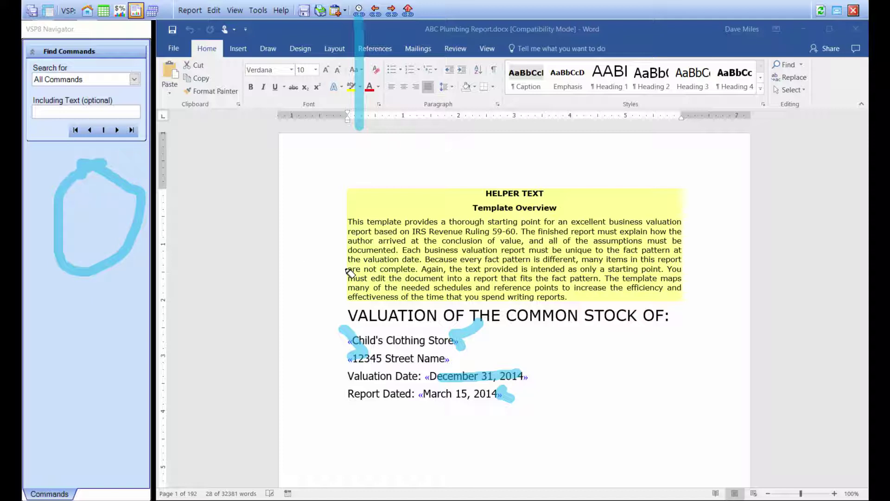
key(e)
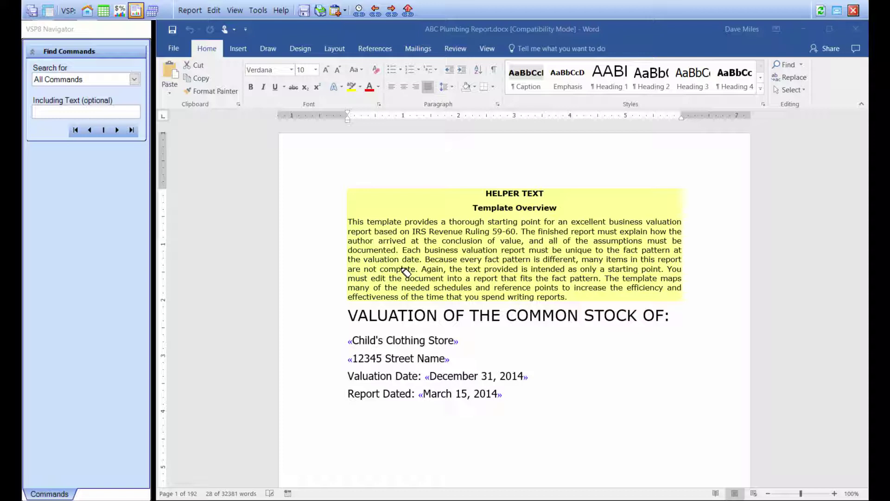
key(Escape)
Open the analysis project's Conclusion of Value worksheet and expand it to review each valuation method's considered or rejected code.
click(87, 14)
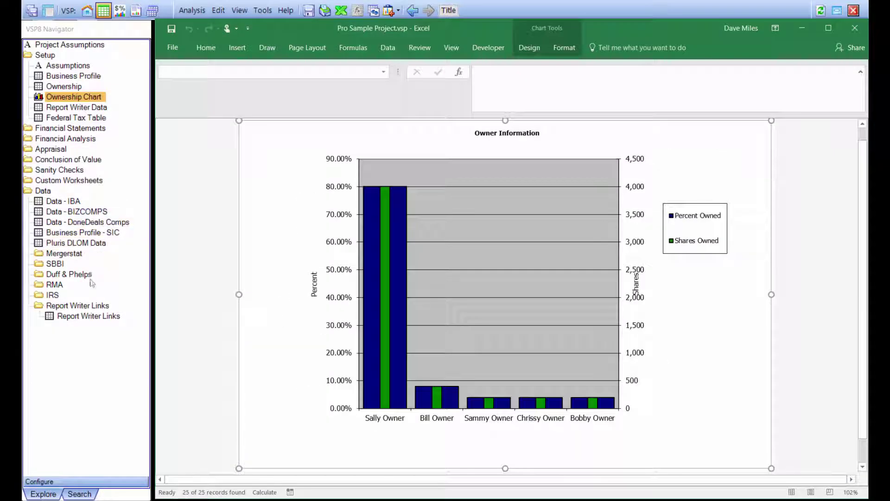
click(63, 159)
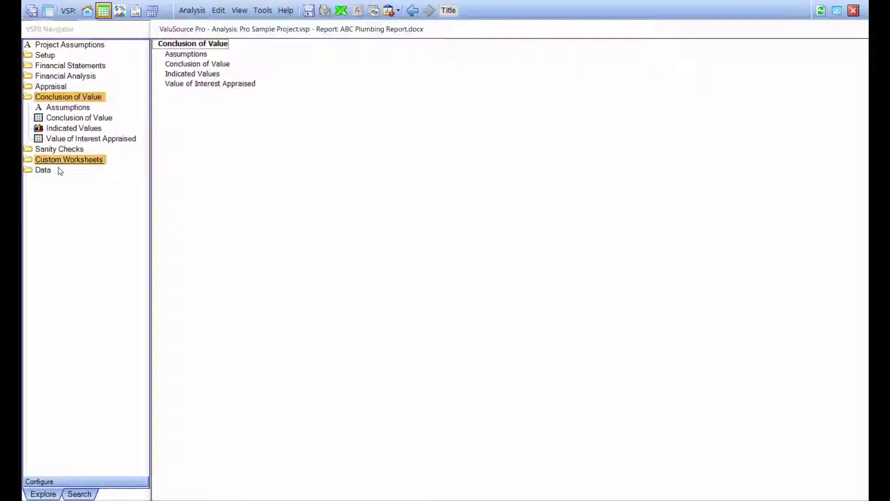
click(69, 118)
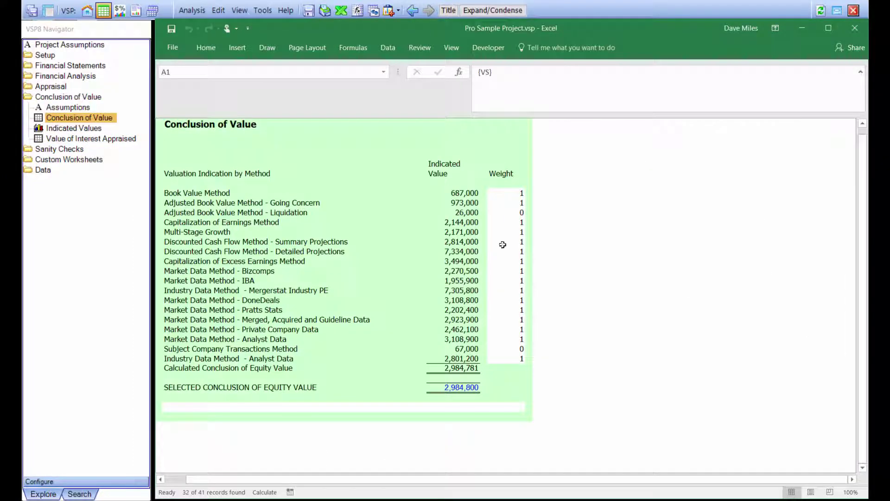
click(492, 10)
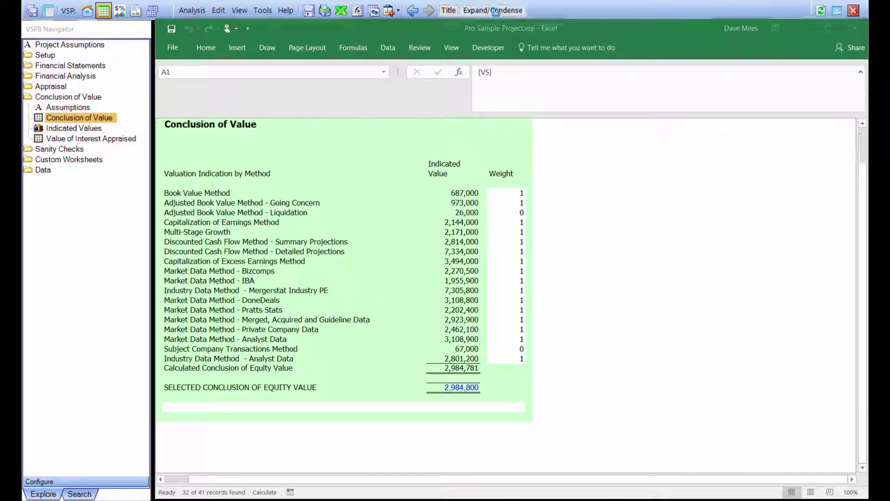
double_click(545, 194)
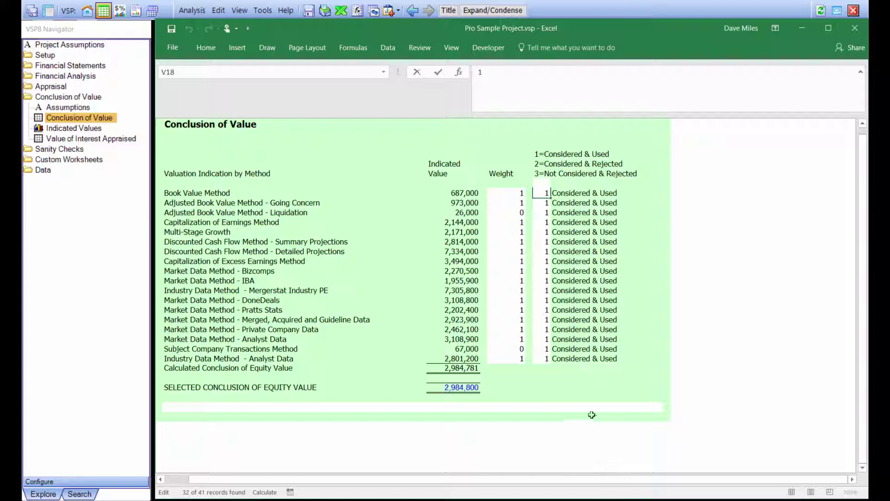
click(540, 224)
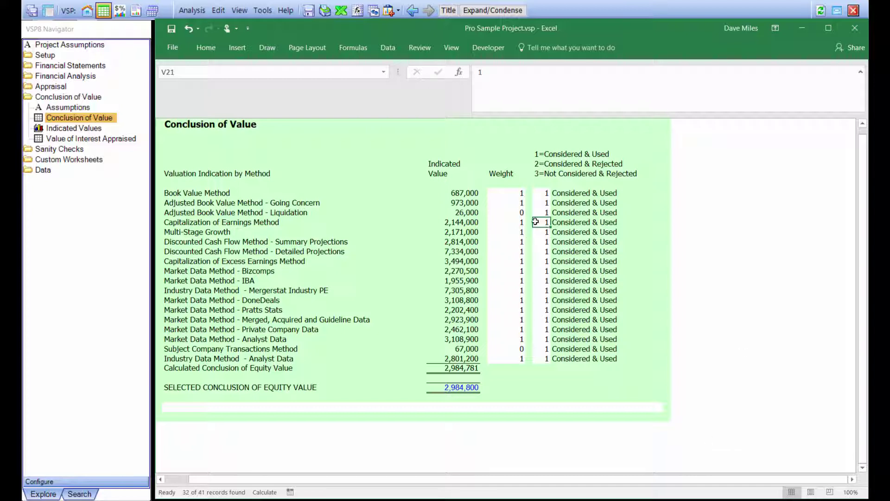
click(544, 240)
Open the Capitalization of Earnings assumptions within the Income Approach section of the Appraisal folder.
click(51, 86)
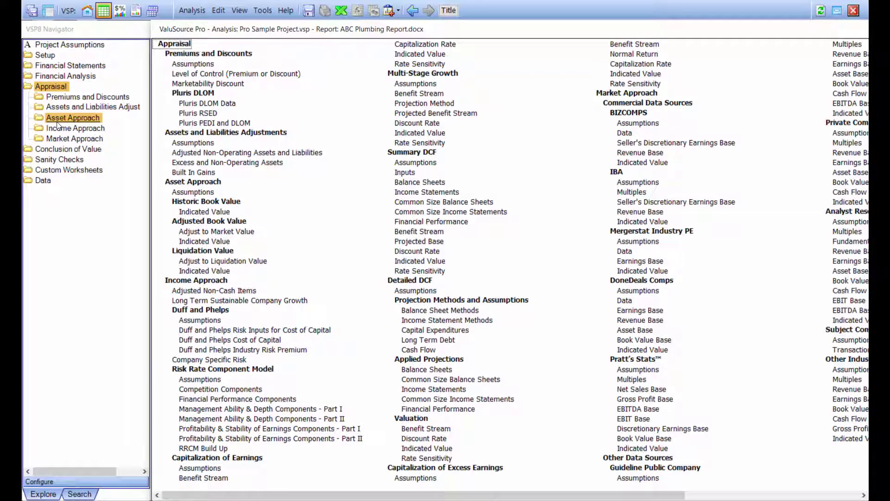
click(58, 127)
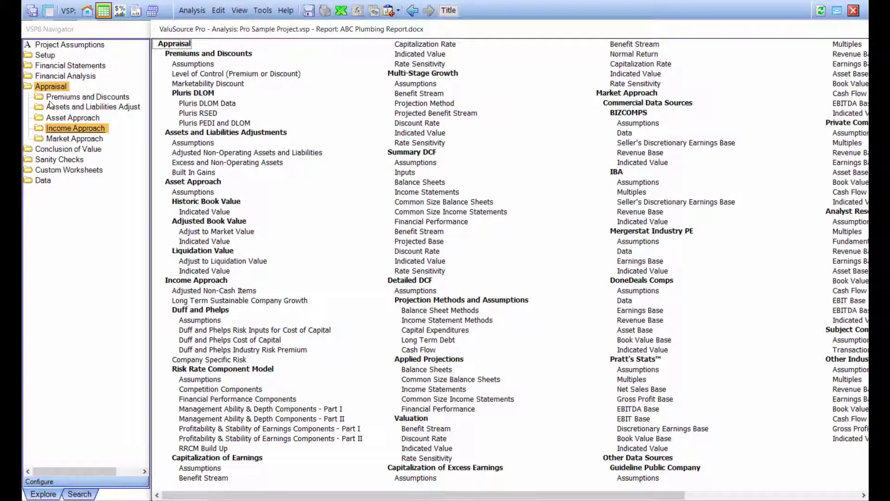
click(74, 190)
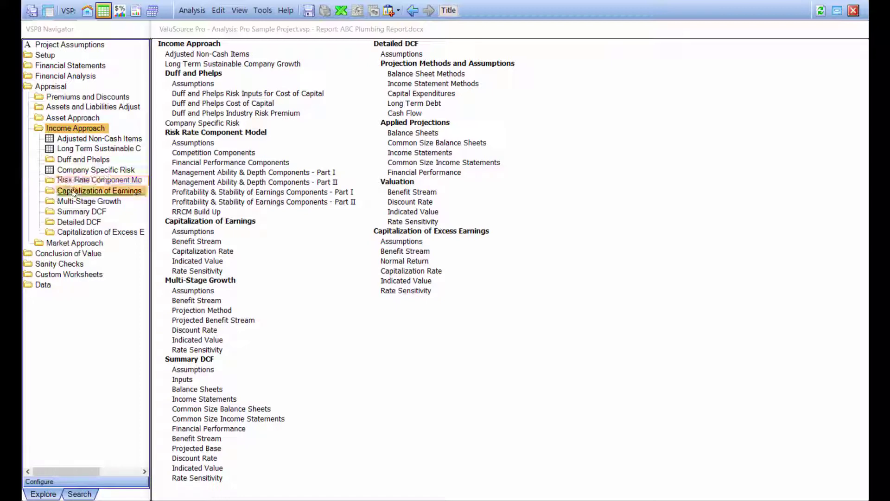
click(77, 201)
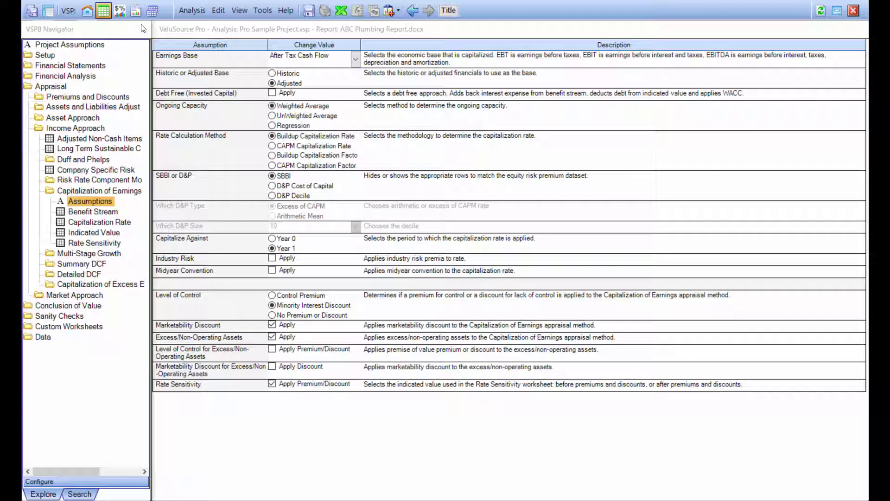
Return to the report and find the next linked command of type Ranges.
click(135, 11)
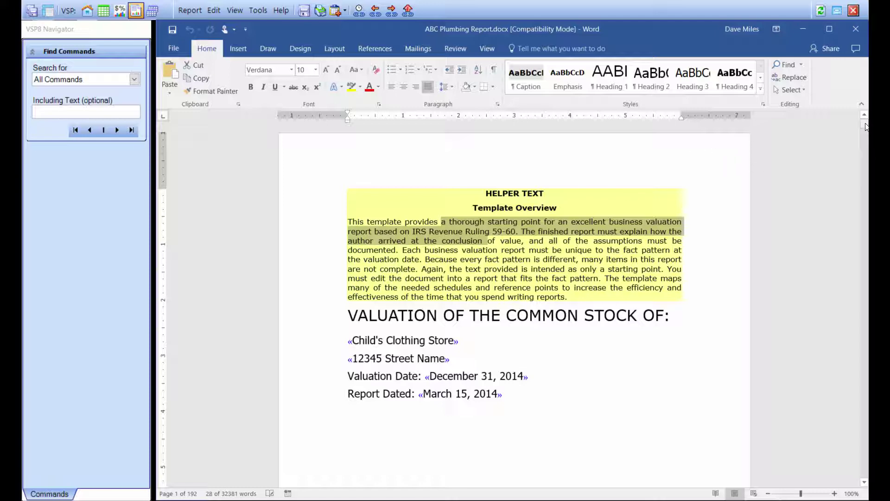
drag(864, 123, 865, 148)
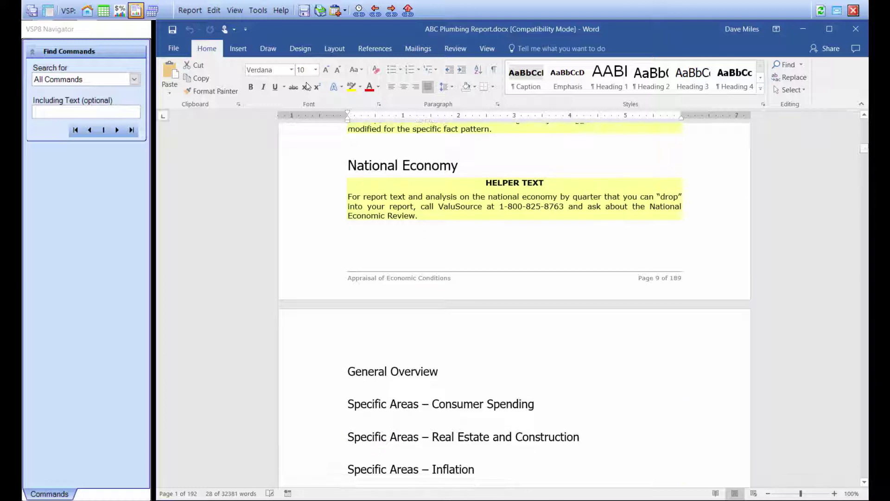
click(130, 81)
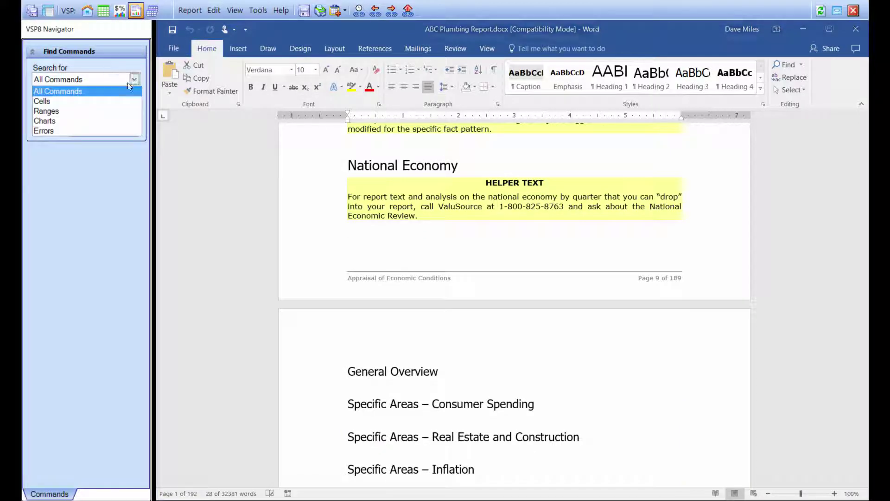
click(84, 109)
click(116, 130)
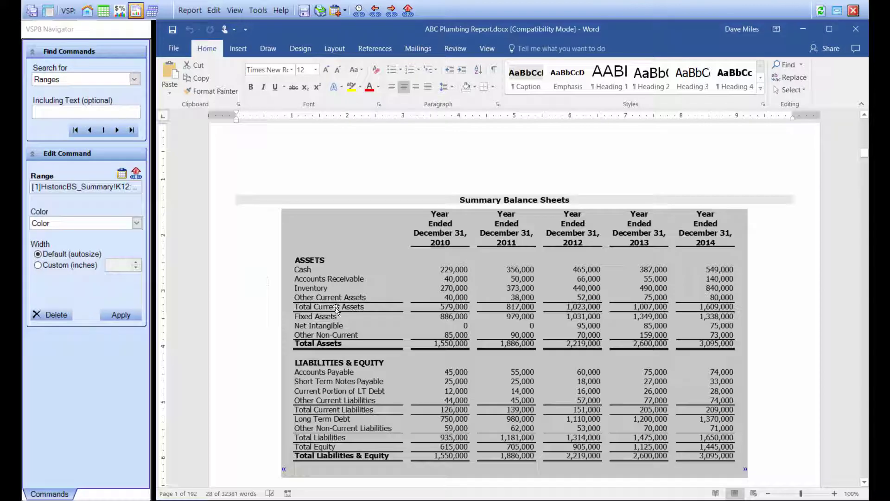
Shrink the Summary Balance Sheets picture proportionally, and enlarge it until it extends past the page's edge.
click(408, 305)
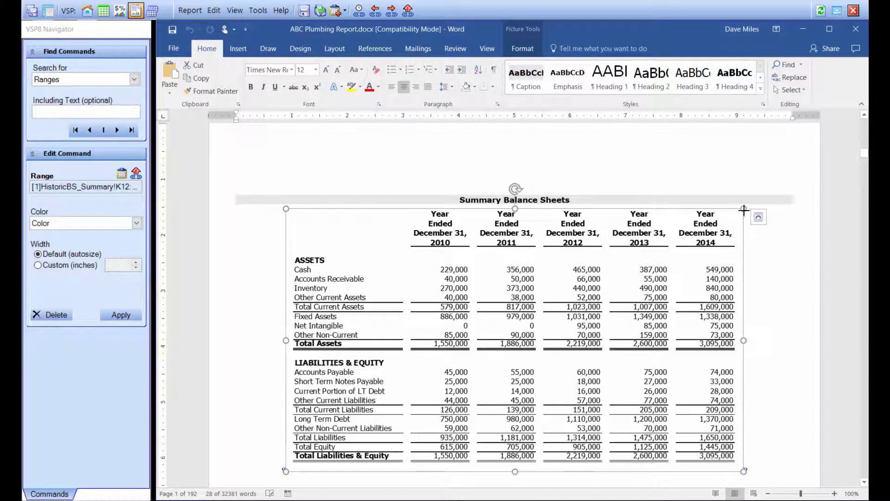
drag(745, 209, 640, 328)
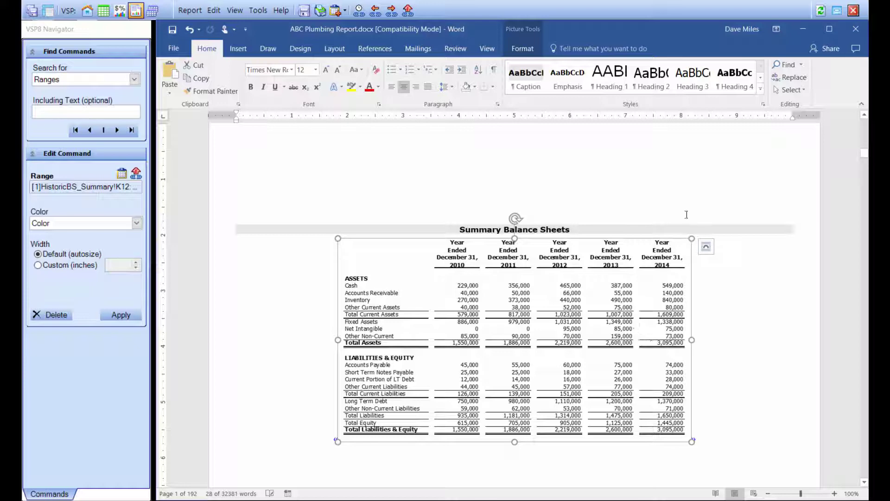
drag(691, 238, 844, 140)
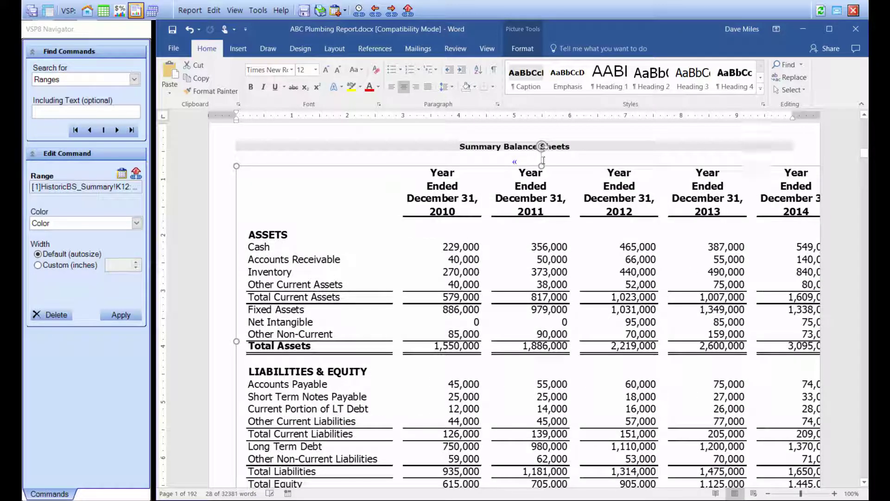
Shrink the Summary Balance Sheets picture proportionally to fit within the page and set its text wrapping to Behind Text.
drag(236, 171, 366, 282)
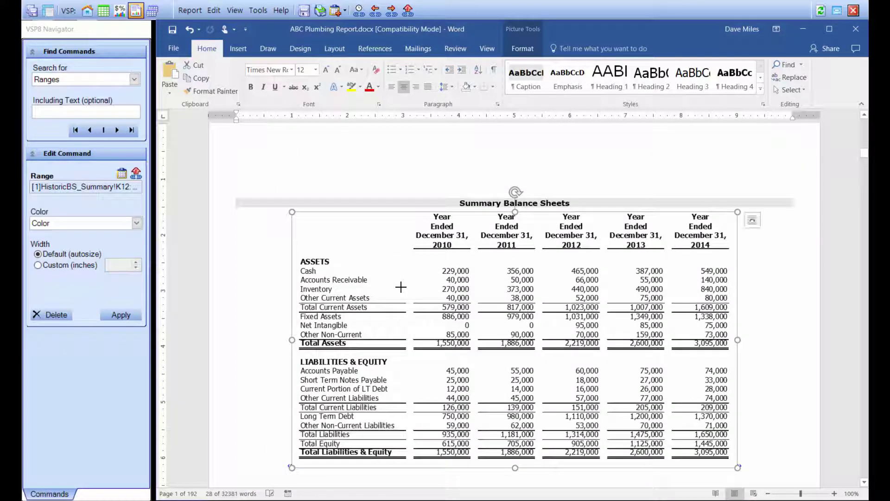
click(757, 222)
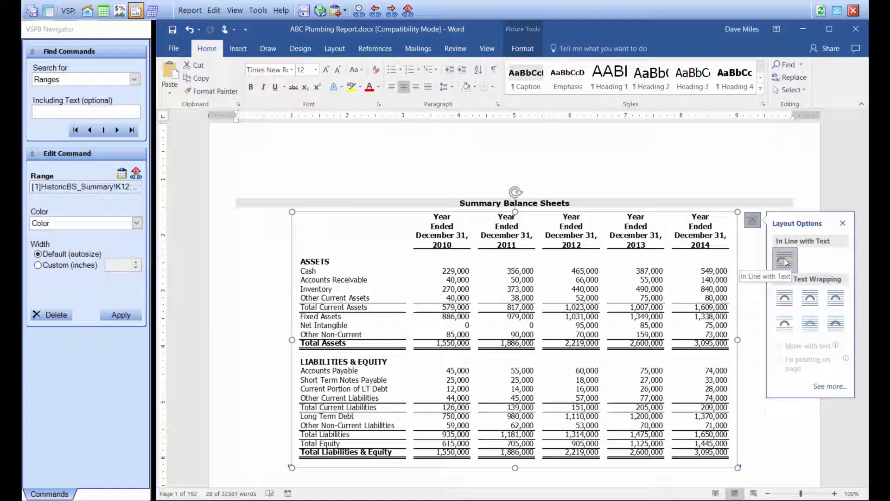
click(811, 324)
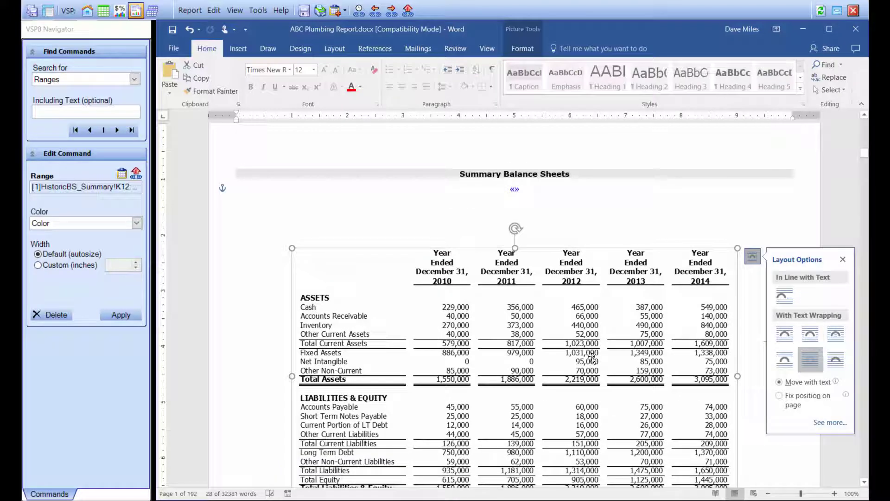
click(616, 211)
Place the cursor in the RMA Peer Comparisons heading and open the full Styles list clear of the heading text.
scroll(616, 211, down, 10)
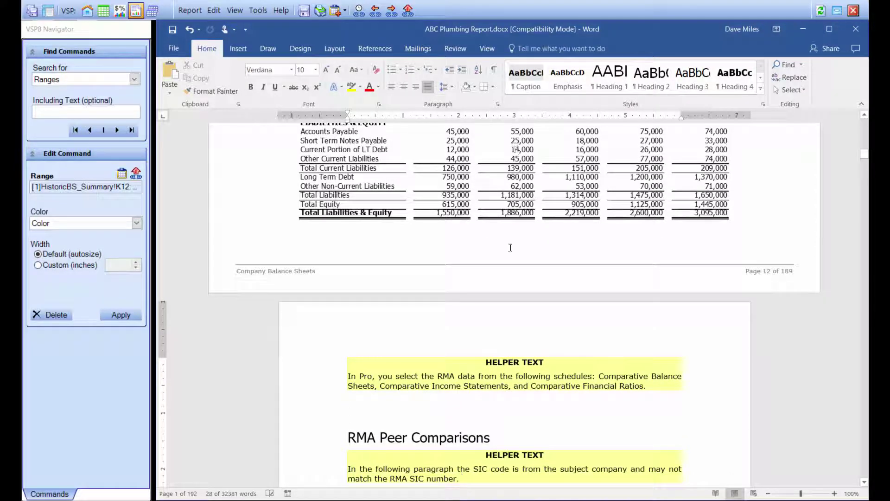
click(398, 438)
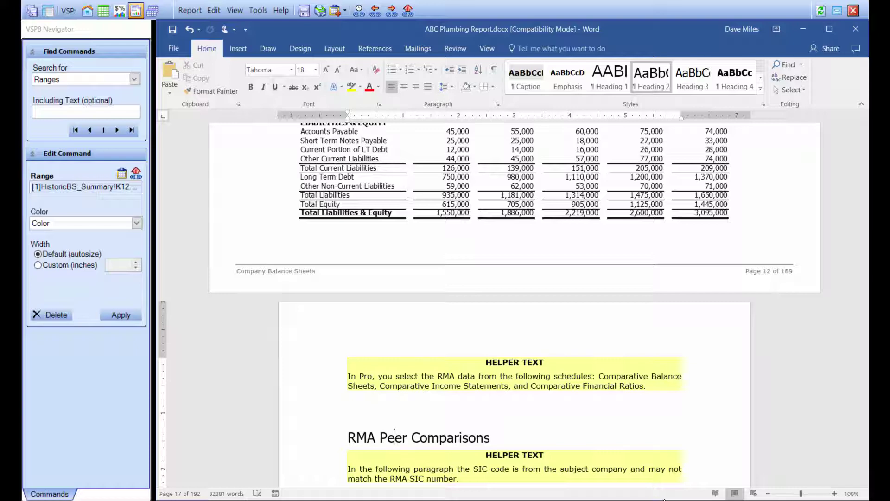
click(763, 106)
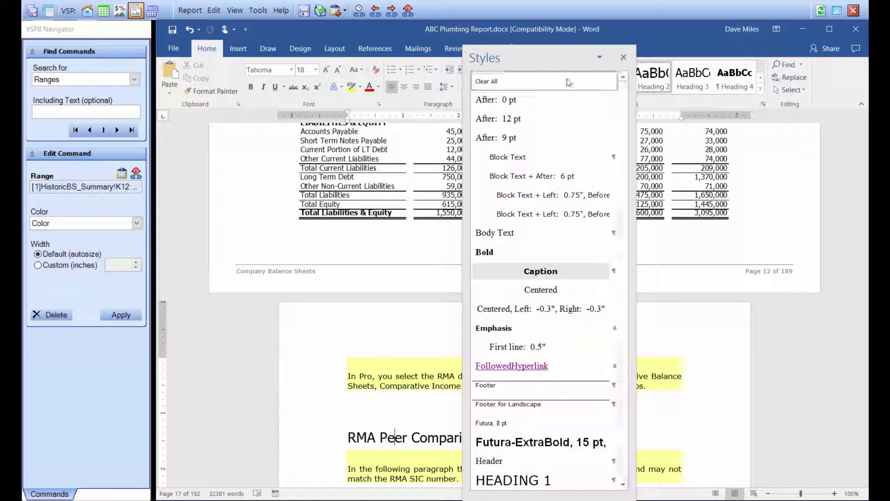
drag(549, 63, 718, 74)
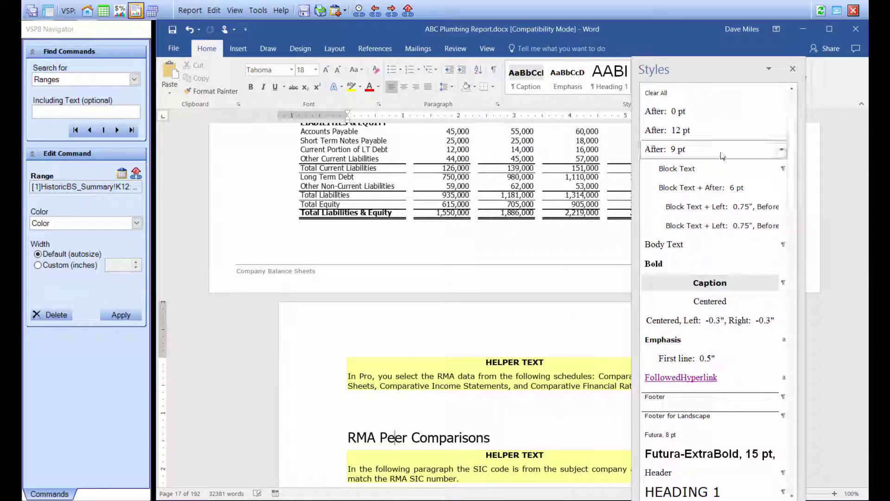
Try the Heading 3 and Heading 2 styles on the RMA Peer Comparisons heading, and finally apply Heading 1.
drag(792, 166, 798, 241)
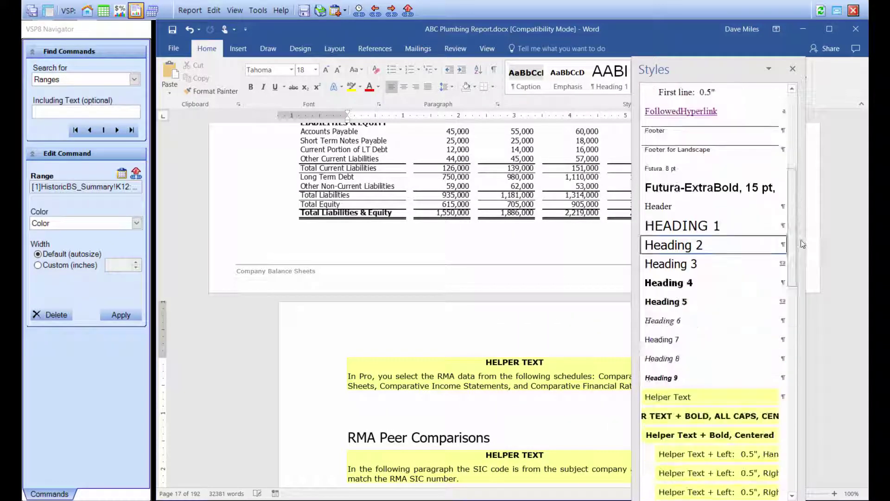
click(680, 270)
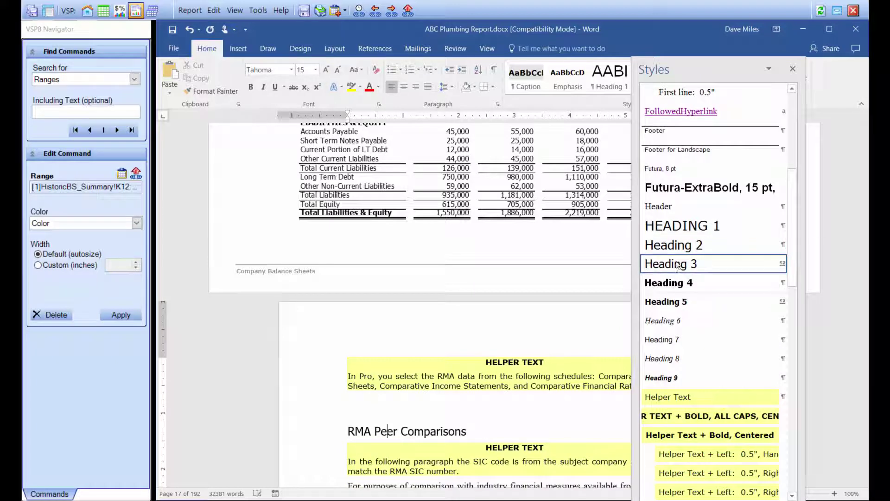
click(676, 252)
click(677, 227)
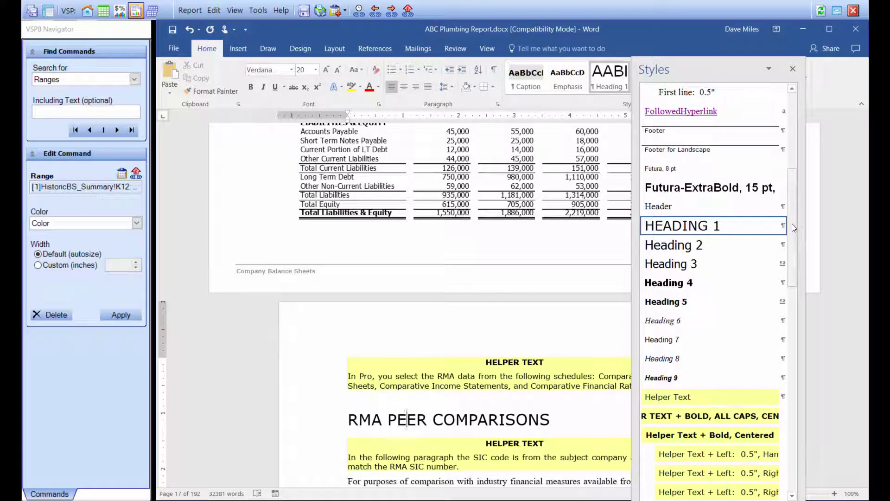
Apply the RWCommand style to the word PEER in the RMA Peer Comparisons heading and close the Styles list.
drag(792, 223, 811, 379)
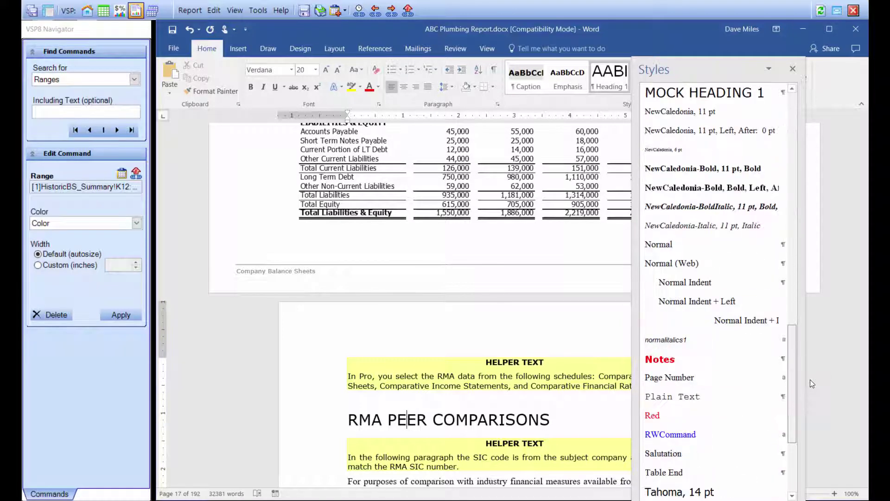
click(720, 432)
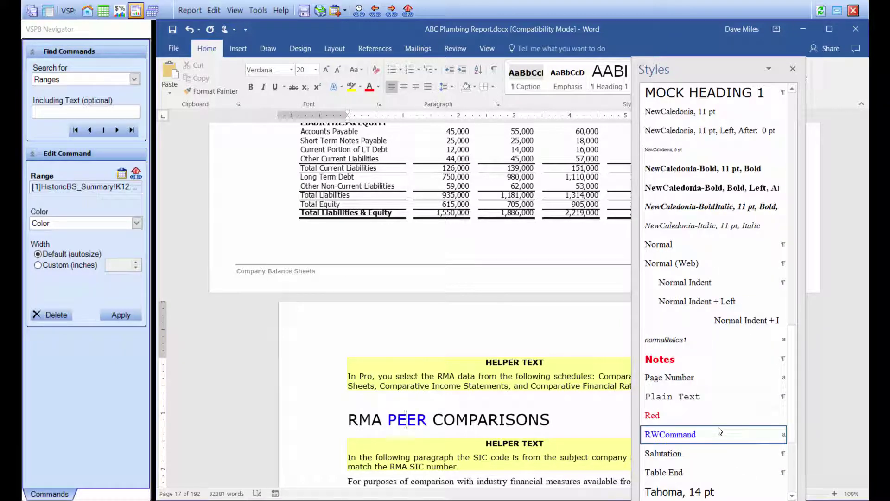
click(795, 69)
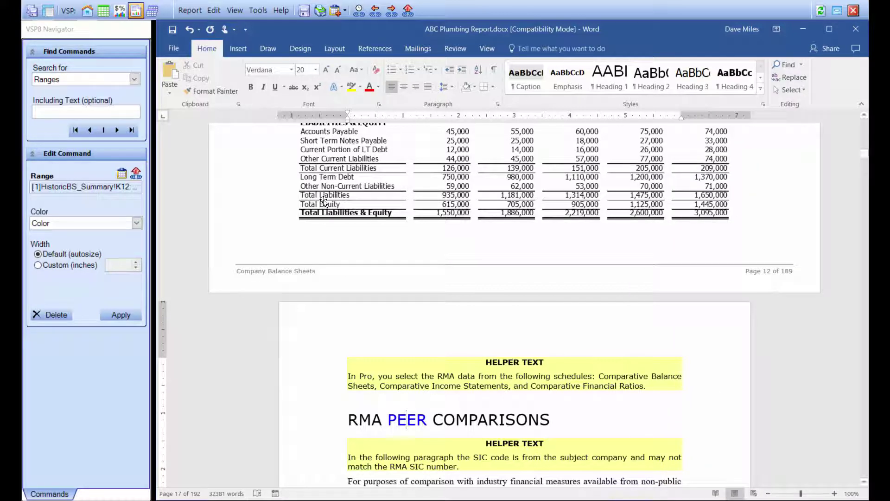